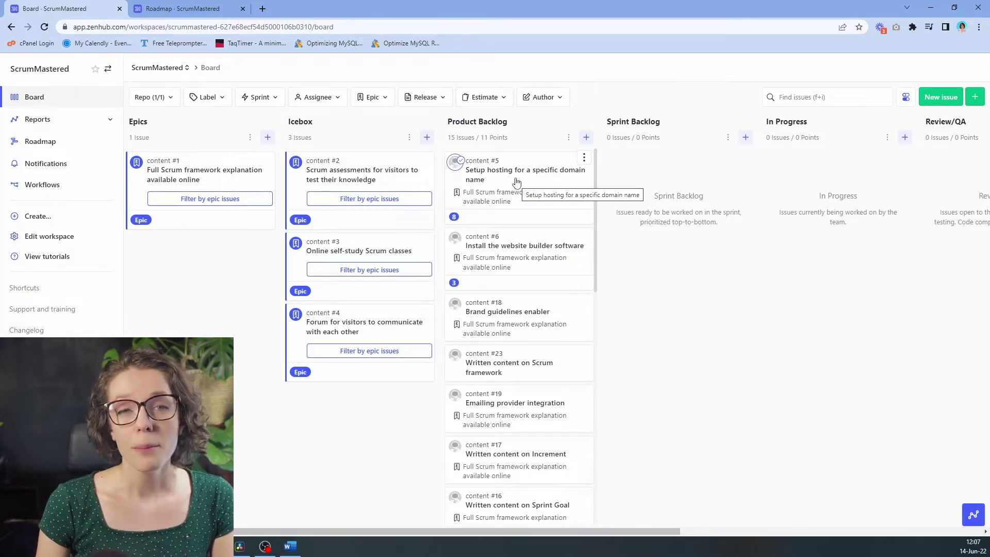
Paste the four-task hosting TODO list below issue #5's acceptance criteria and save the description
click(516, 183)
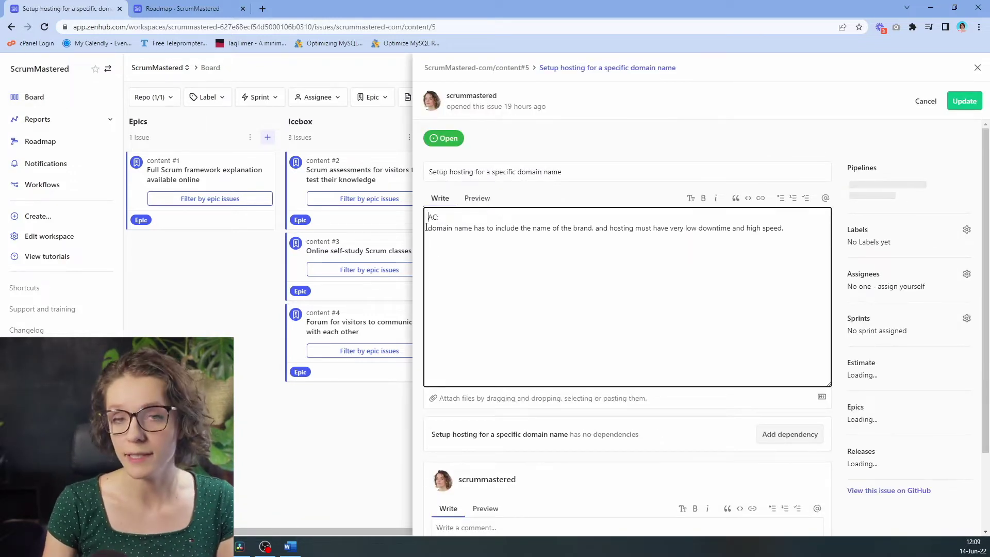
key(ctrl+Return)
click(438, 193)
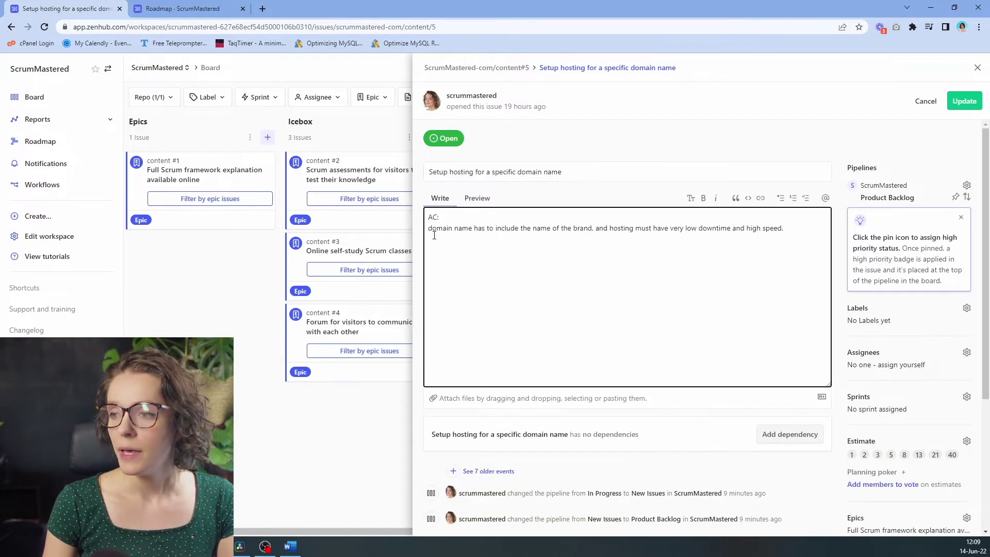
drag(428, 229, 788, 271)
click(788, 271)
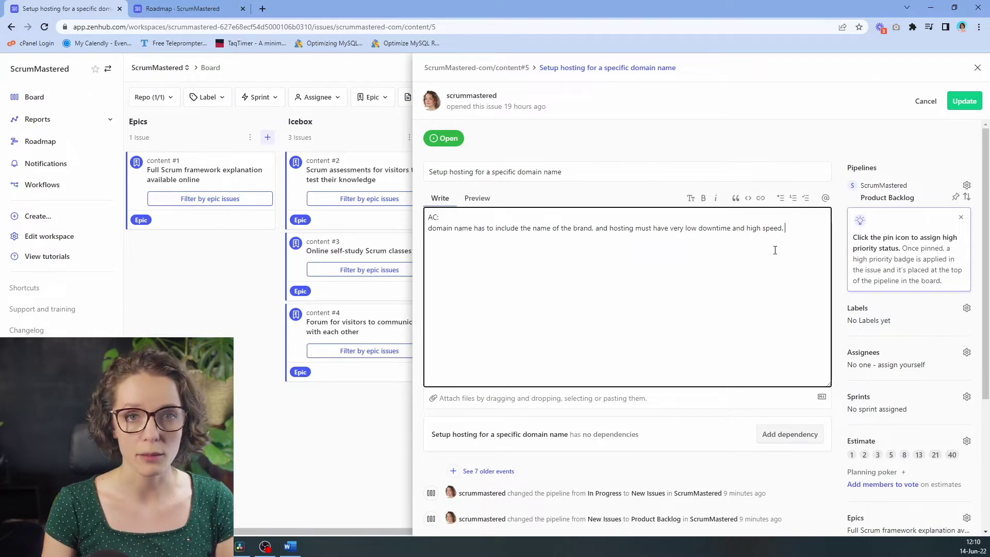
text(TODO: - Buy a domain name - Research hosting providers - Make and and approve a hosting provider choice - Create documentation on how to use it)
drag(428, 249, 568, 293)
click(669, 302)
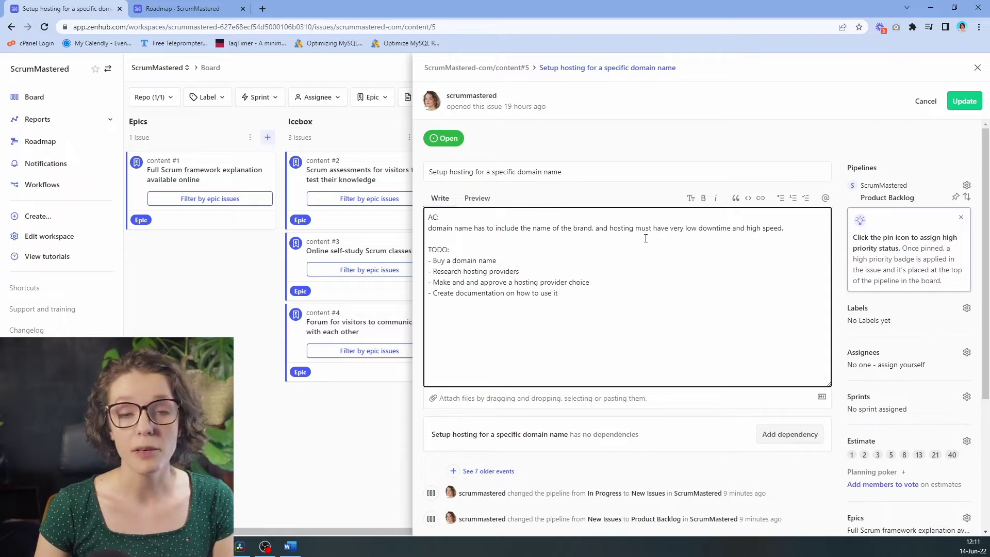
click(965, 101)
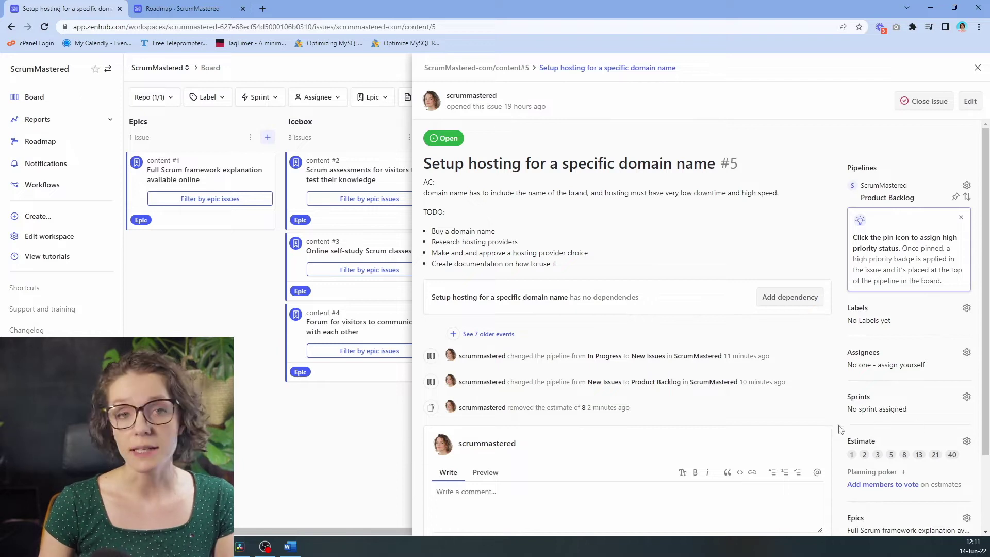
Give issue #5 an estimate of 8 points and return to the board
scroll(836, 413, down, 2)
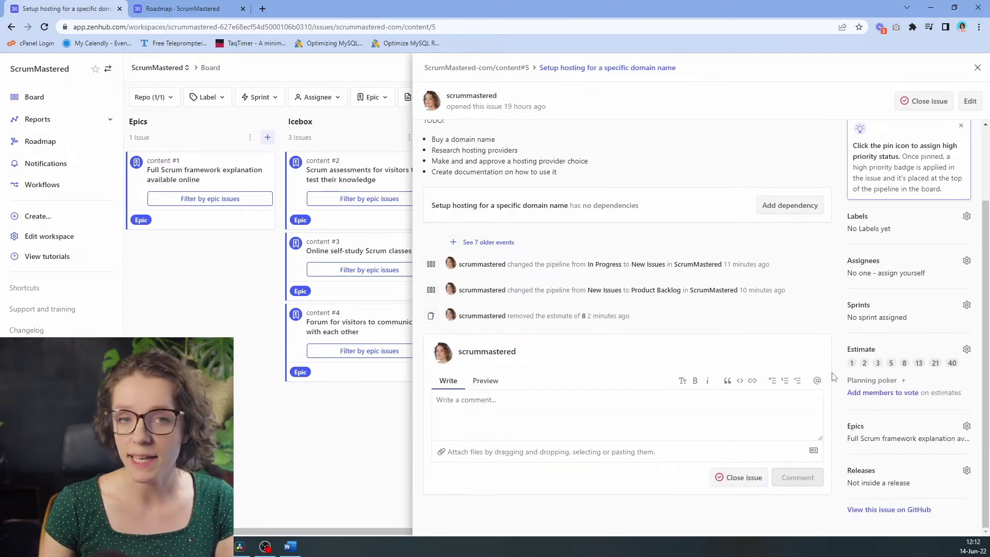
click(903, 363)
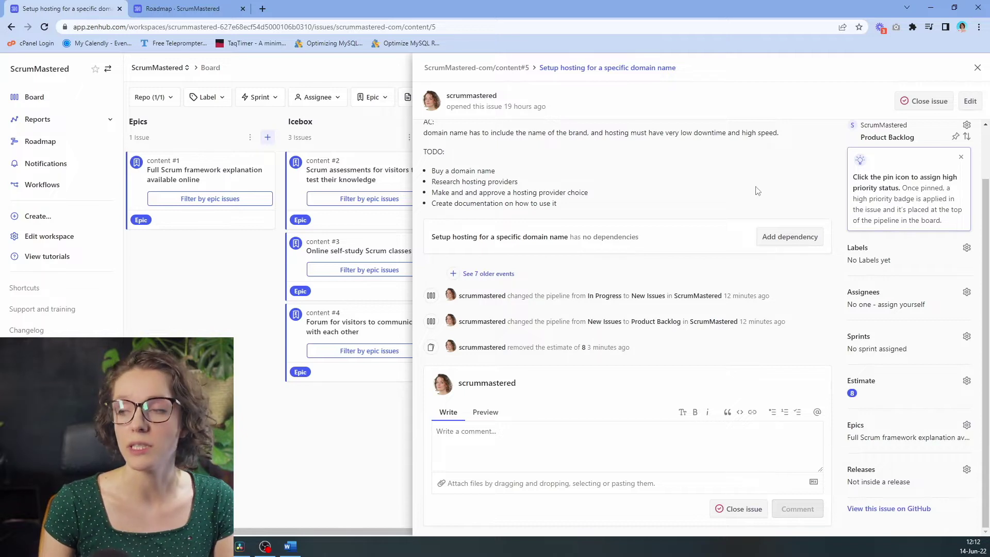
scroll(740, 166, up, 2)
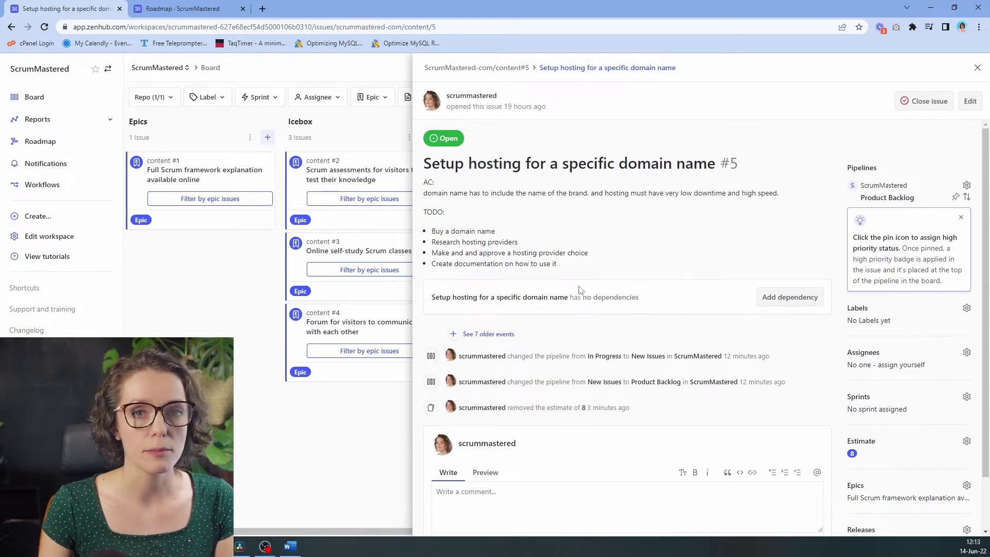
key(Escape)
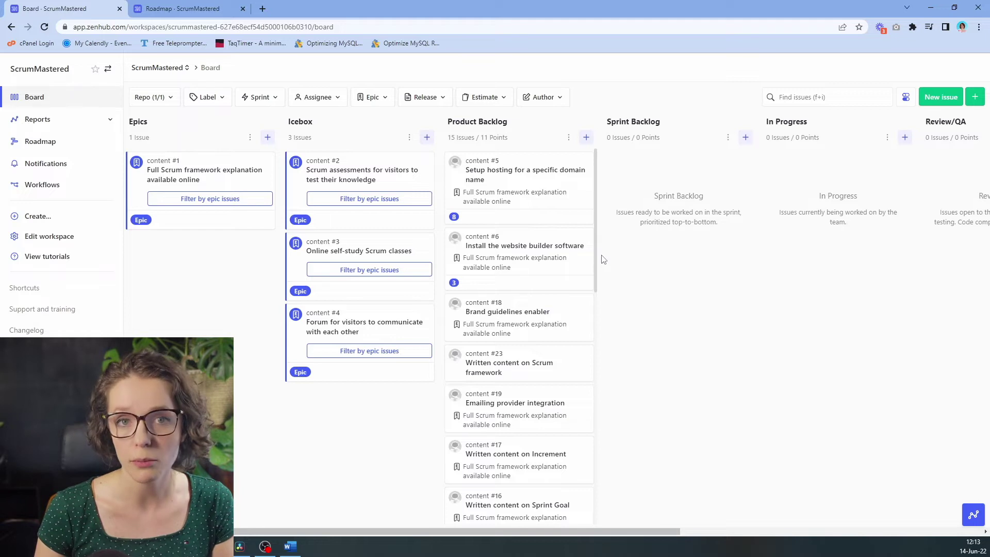
Move issues #5 and #6 into the Sprint Backlog, then open issue #6's details
drag(516, 170, 675, 206)
drag(711, 323, 711, 328)
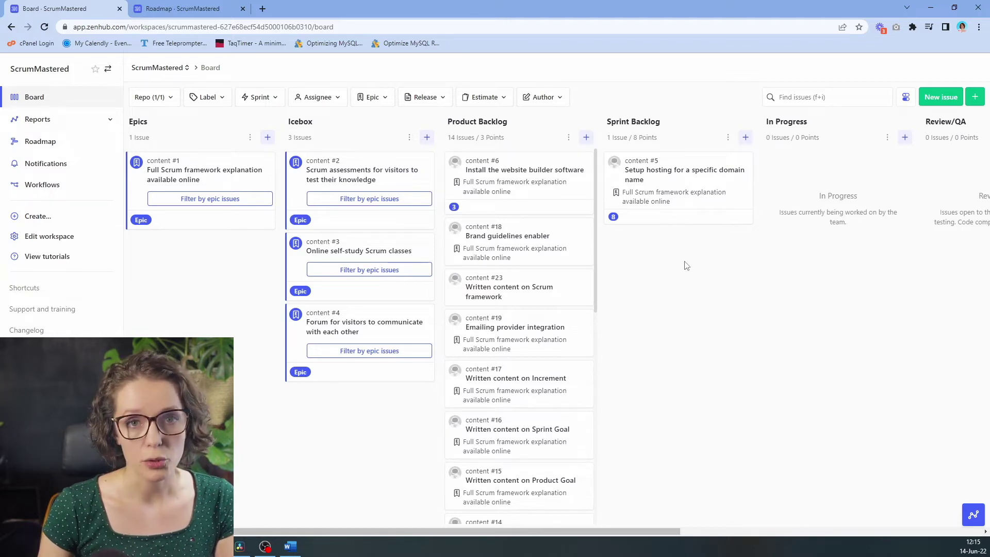
drag(506, 190, 656, 267)
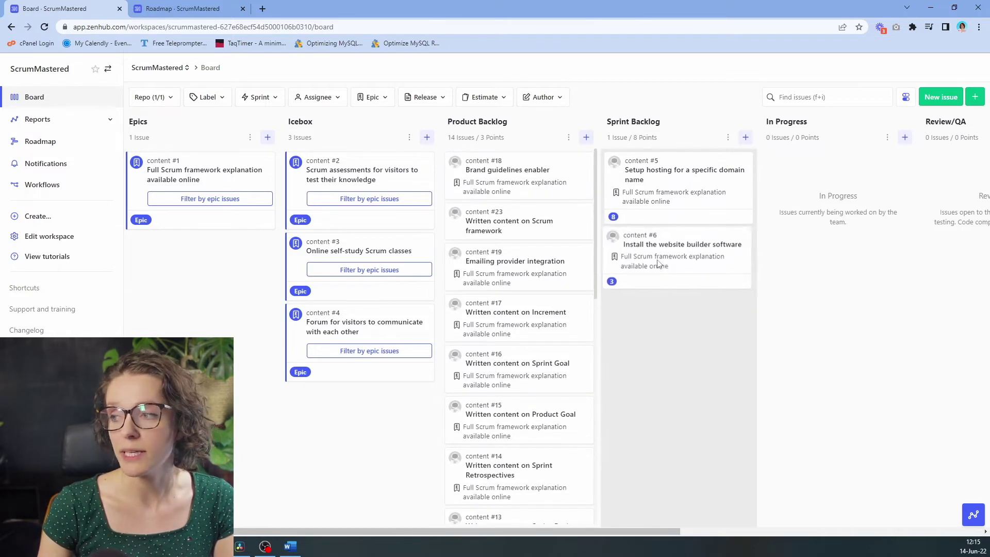
click(687, 260)
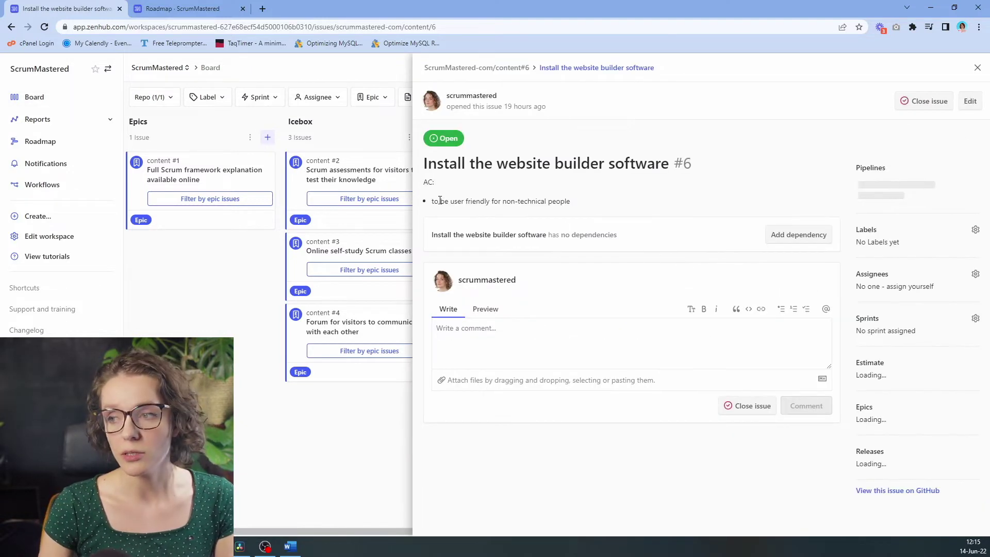
Review issue #6's acceptance criterion and close its details panel
drag(434, 203, 580, 206)
click(577, 201)
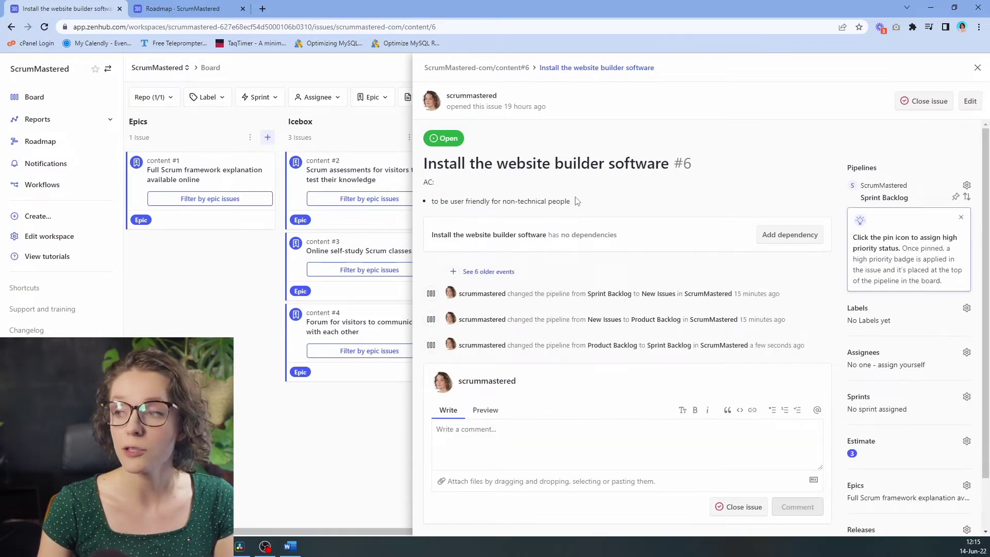
click(977, 69)
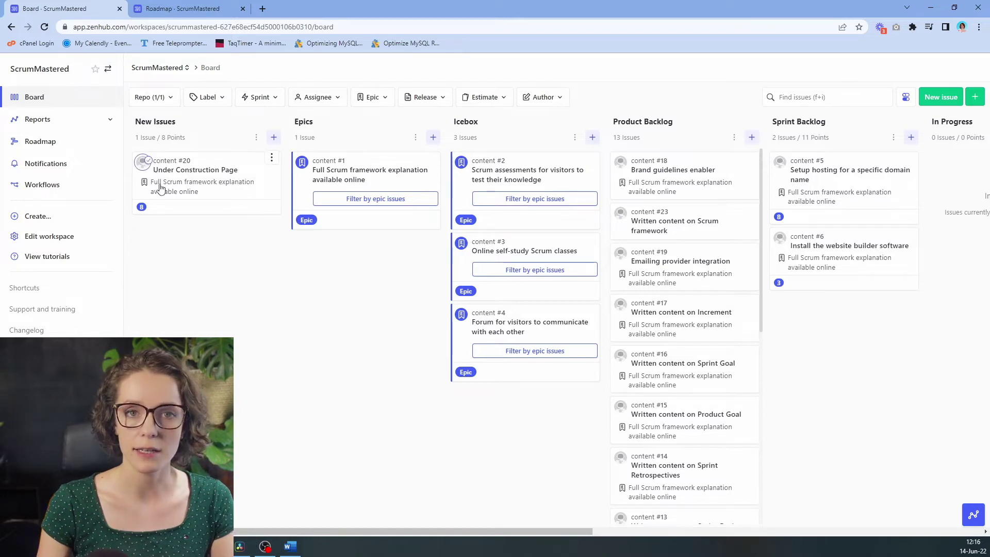
Move Under Construction Page issue #20 into the Sprint Backlog, making 3 issues and 19 points
drag(171, 186, 764, 335)
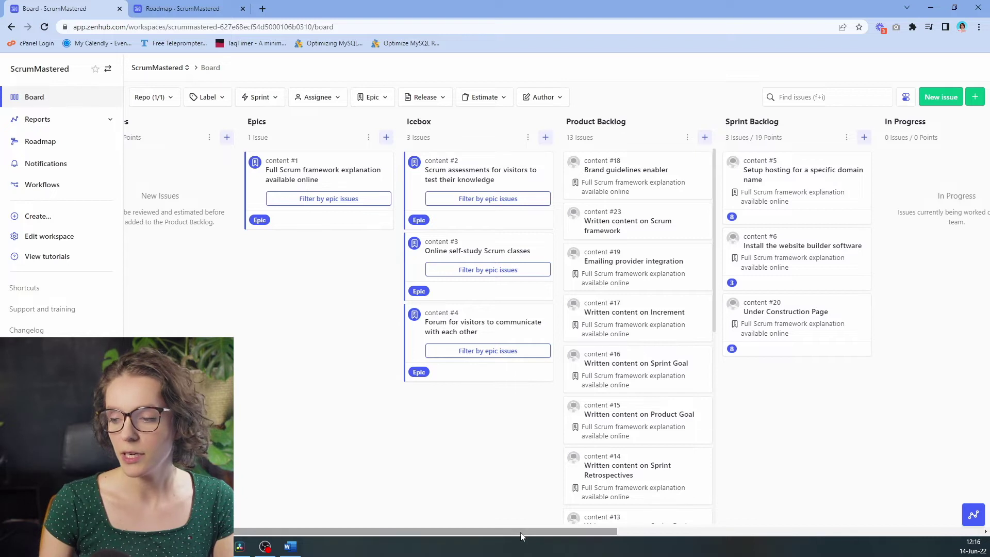
drag(522, 531, 662, 551)
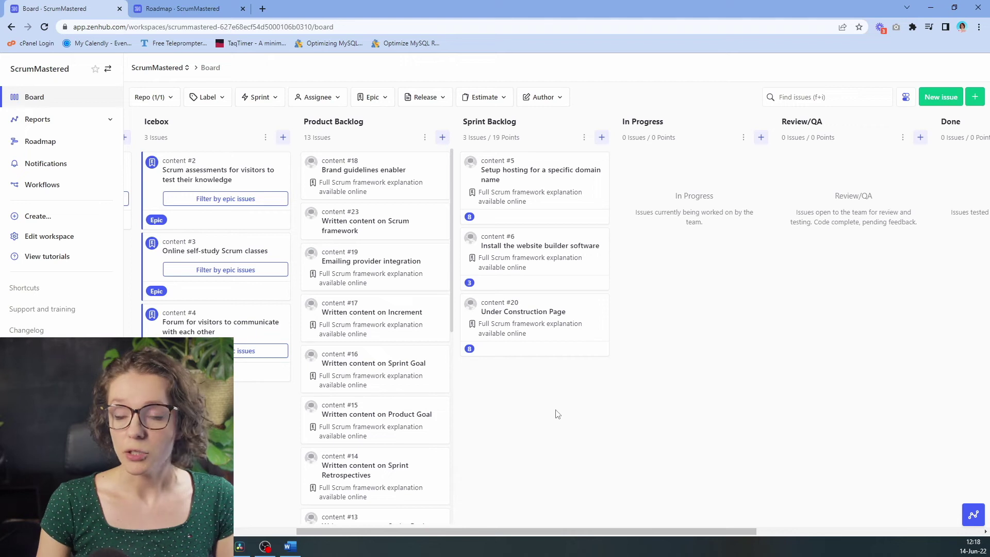
scroll(487, 519, left, 5)
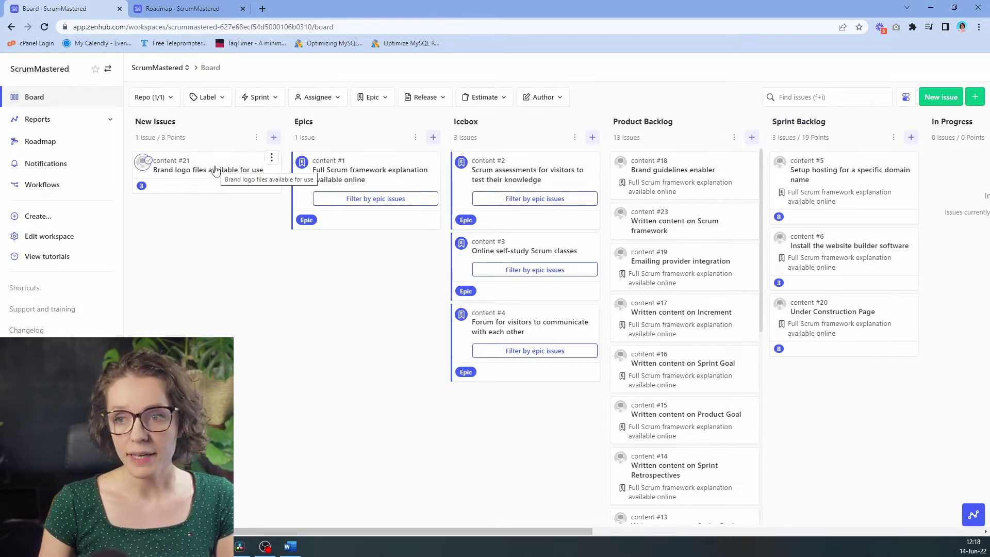
Move Brand logo files issue #21 into the Sprint Backlog, totalling 4 issues and 22 points
drag(208, 172, 778, 393)
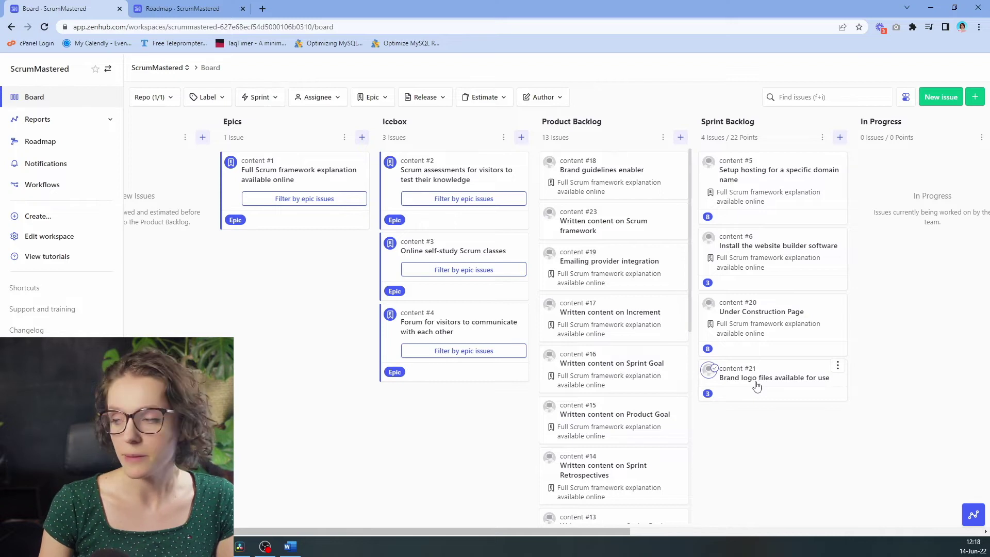
scroll(756, 413, right, 5)
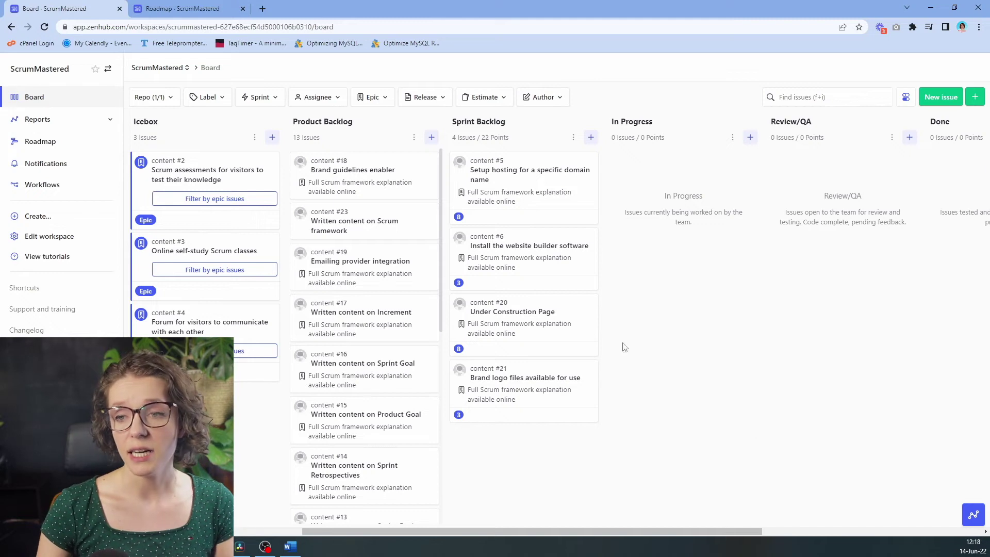
drag(340, 528, 268, 530)
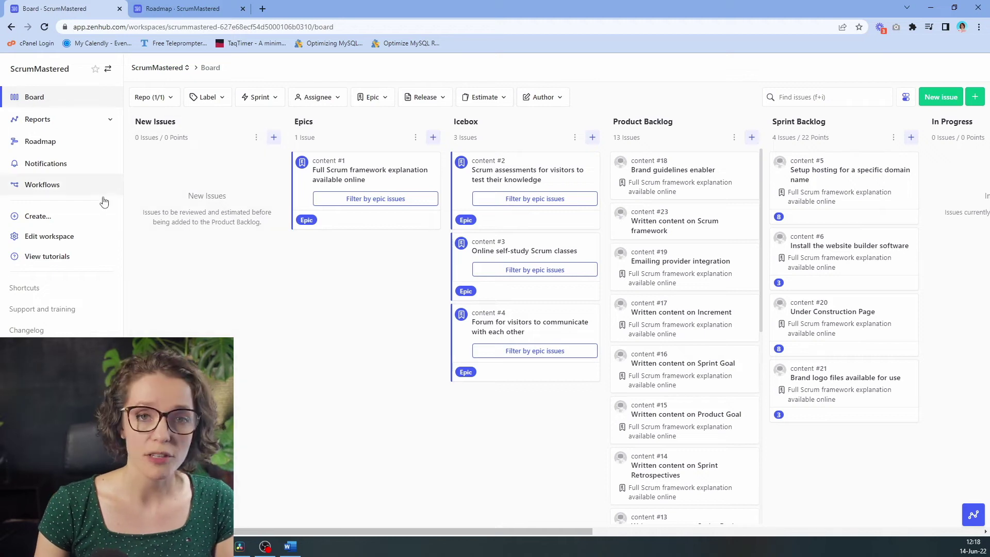
mouse_move(165, 140)
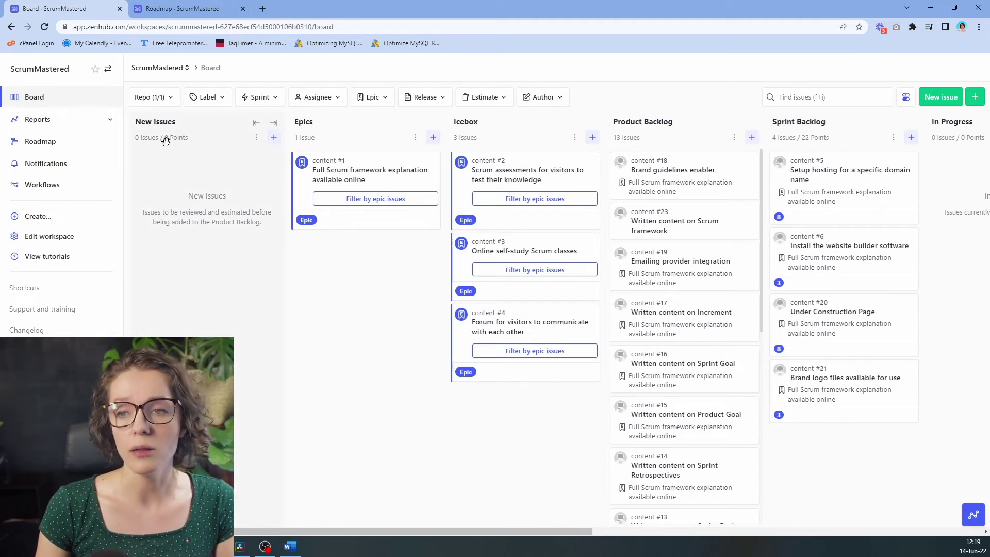
click(196, 122)
drag(179, 138, 137, 138)
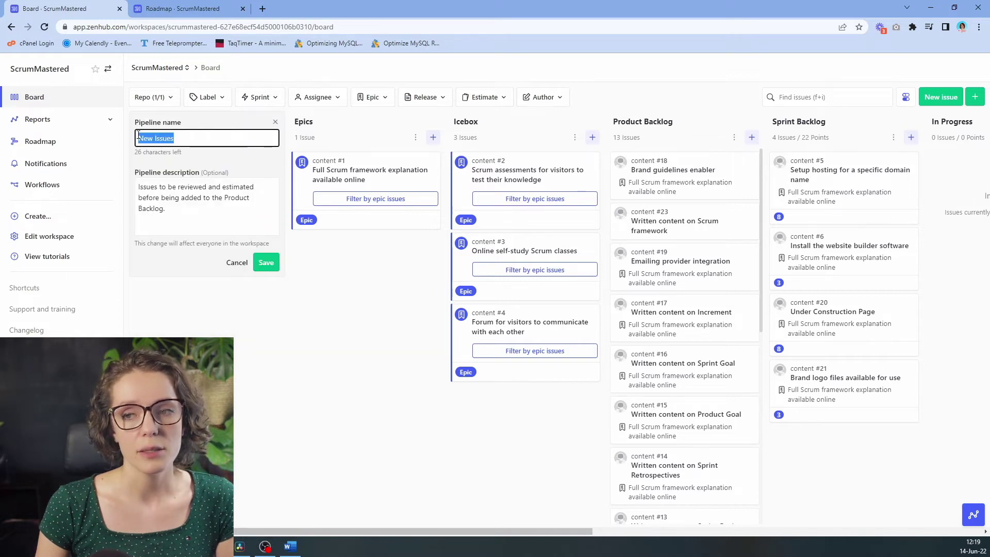
click(237, 263)
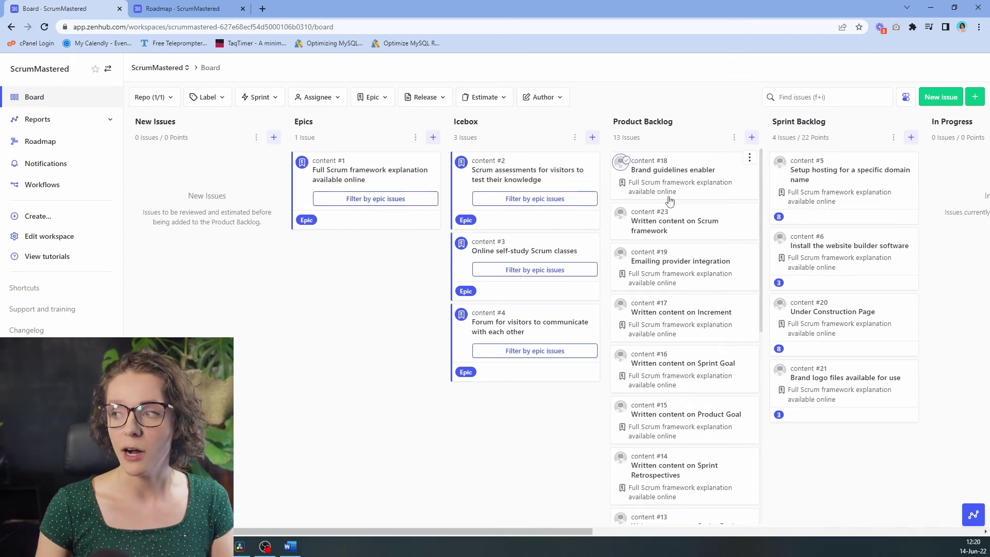
scroll(673, 225, down, 5)
scroll(680, 435, up, 5)
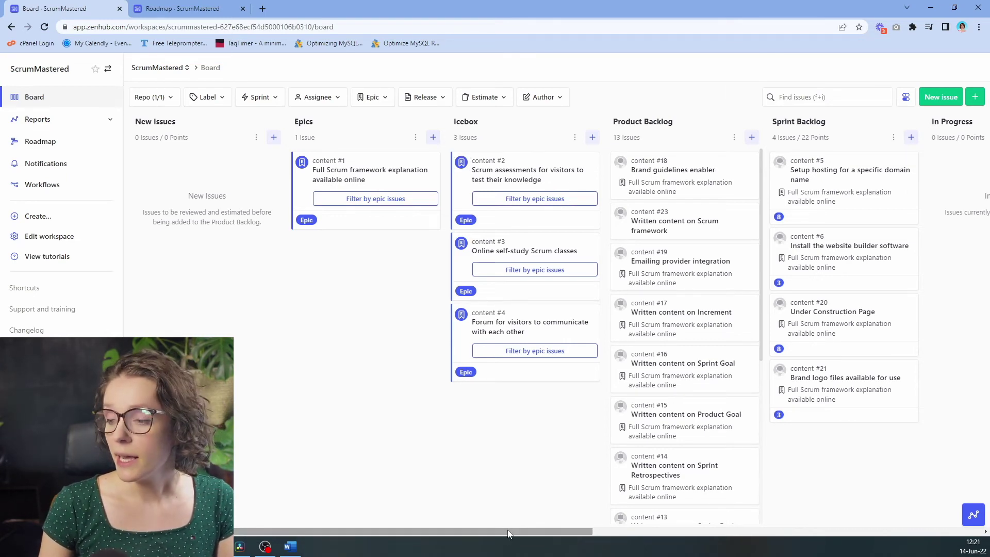
drag(512, 532, 676, 532)
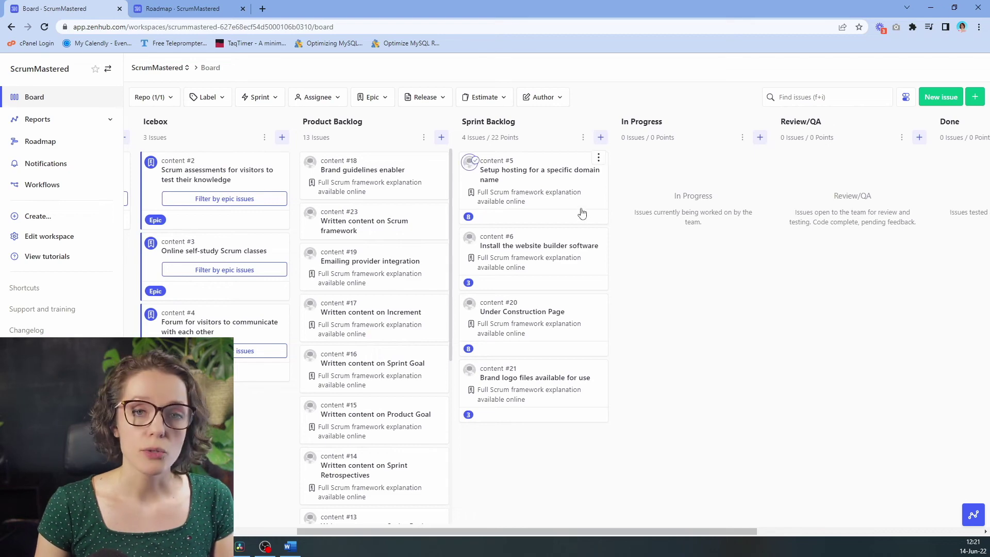
scroll(304, 421, left, 6)
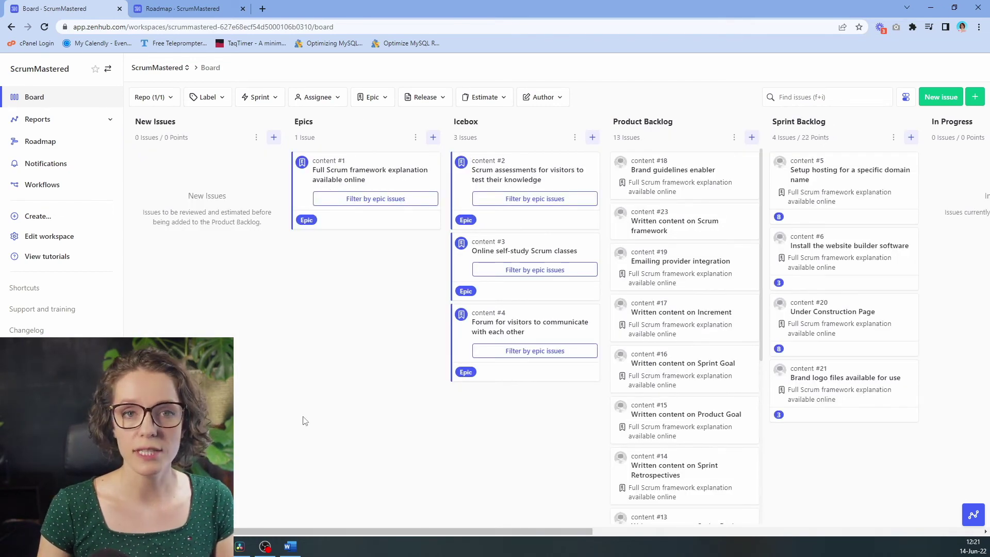